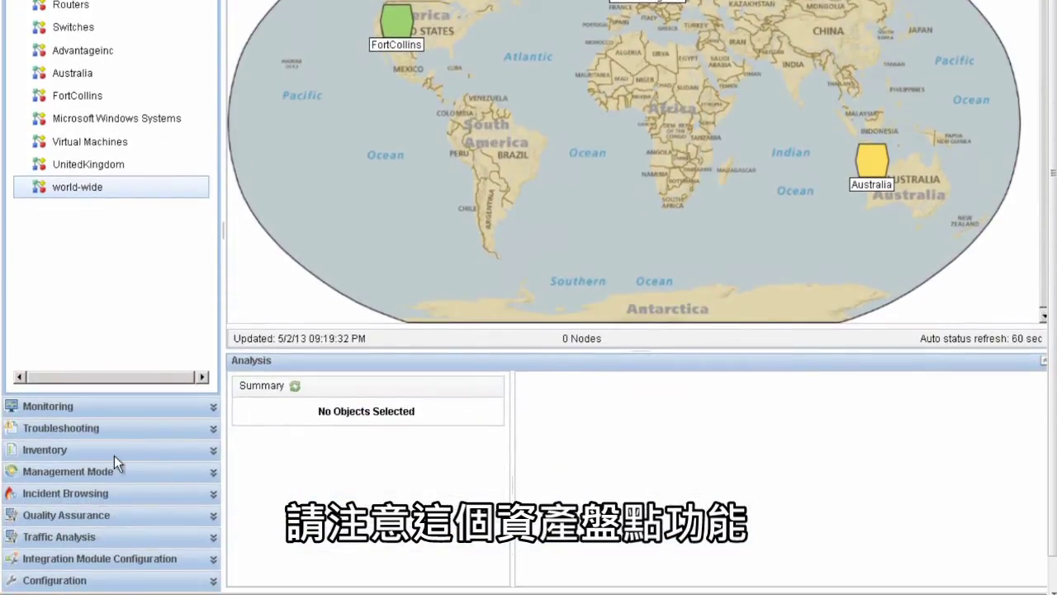
- Display the inventory of all nodes, followed by the inventory of interfaces
click(114, 451)
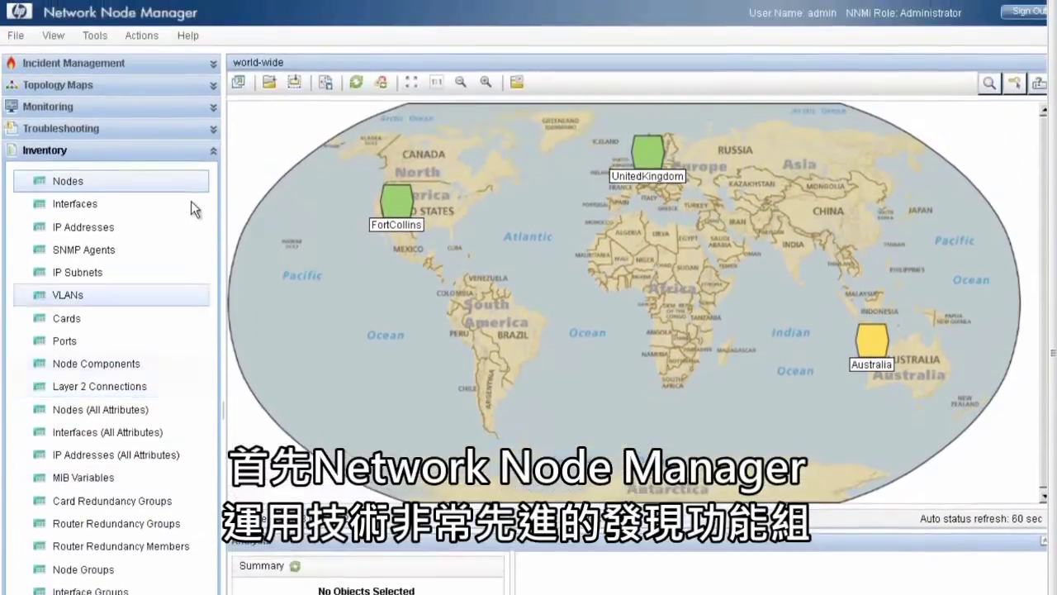
click(129, 186)
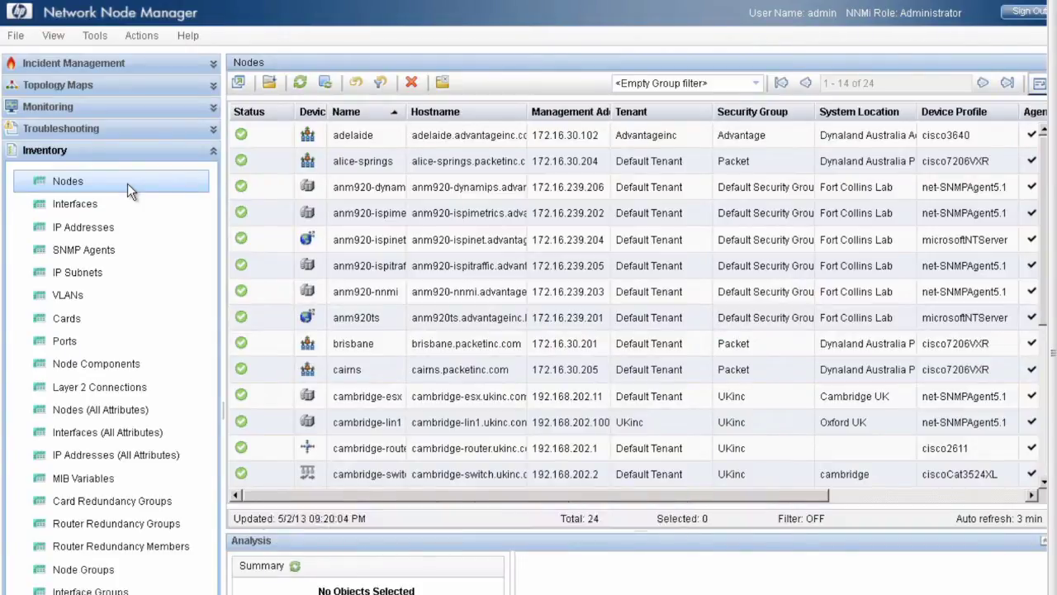
click(83, 206)
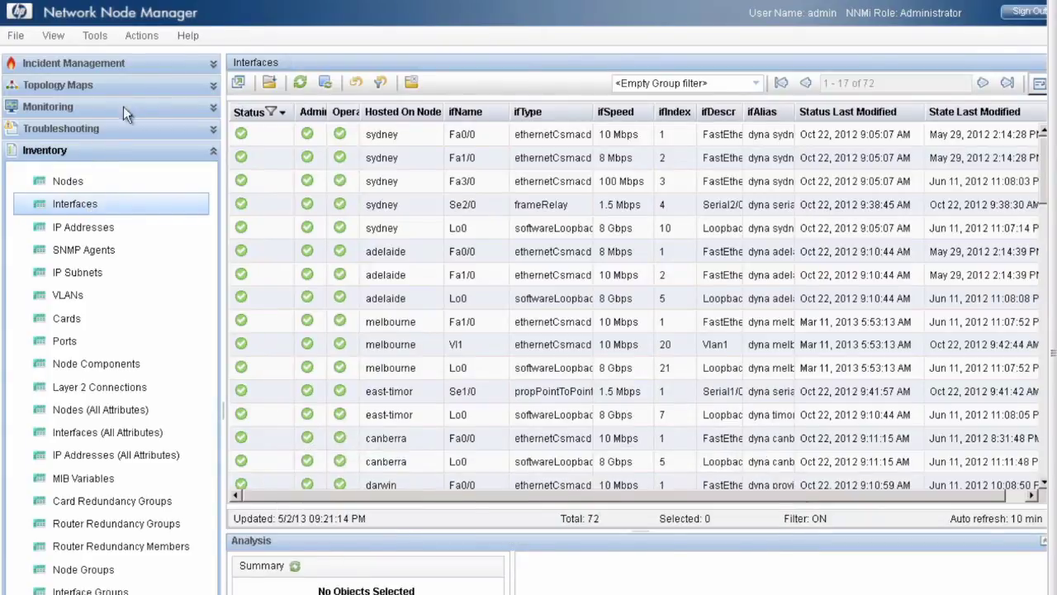
- Open the details form of the alice-springs node from the Australia topology map
click(65, 86)
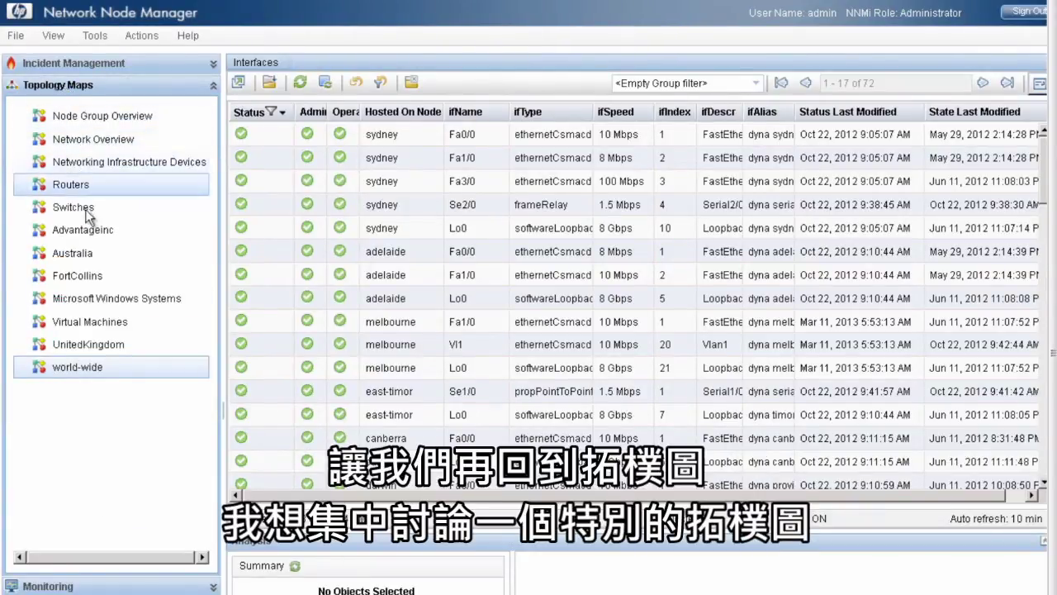
click(79, 257)
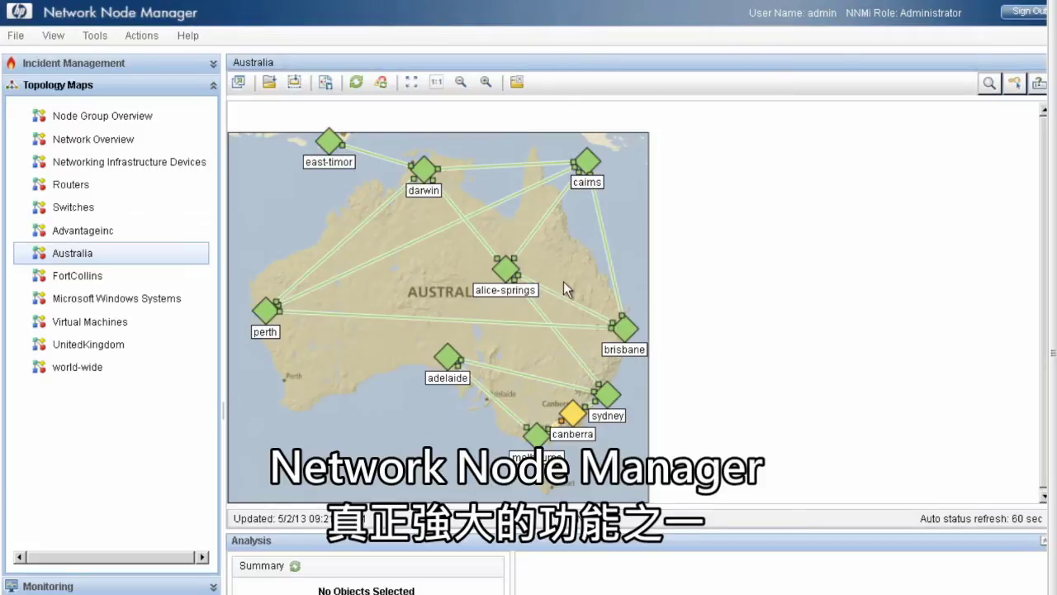
click(501, 271)
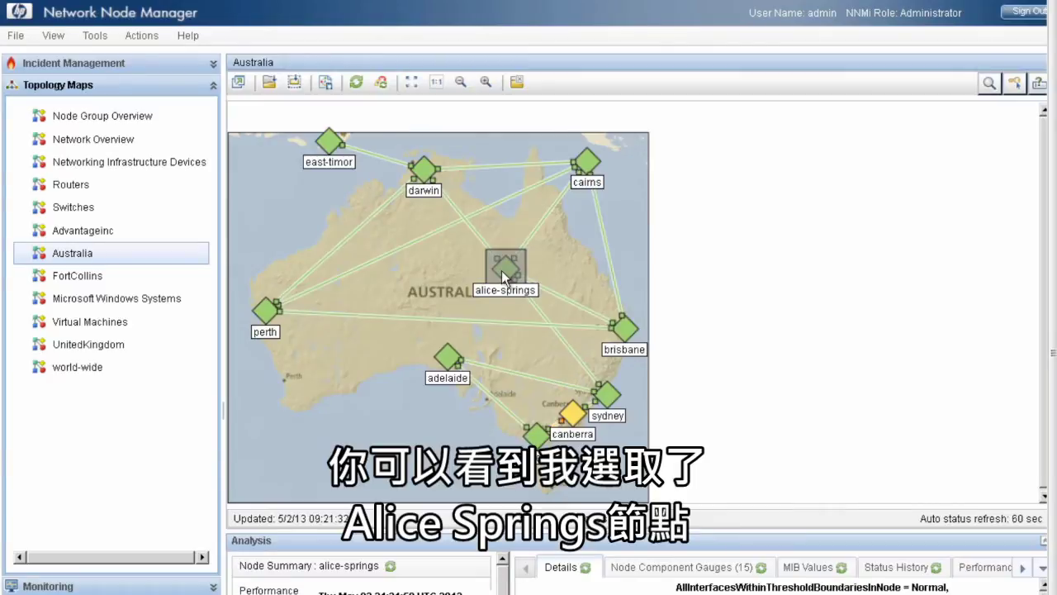
click(270, 84)
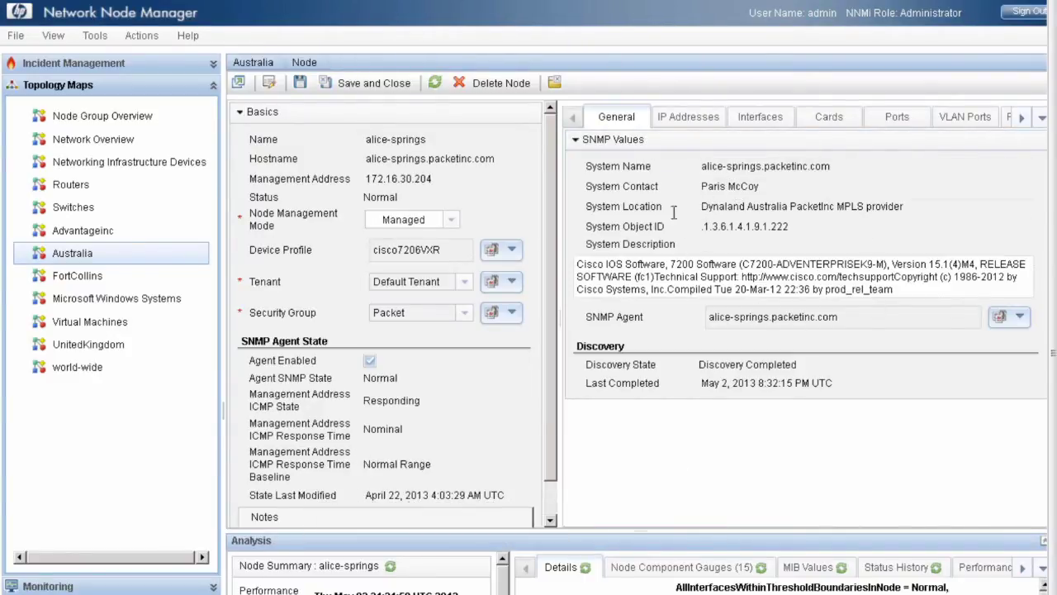
- Review the alice-springs node's interfaces, cards and router redundancy information, and browse its remaining detail categories
click(759, 118)
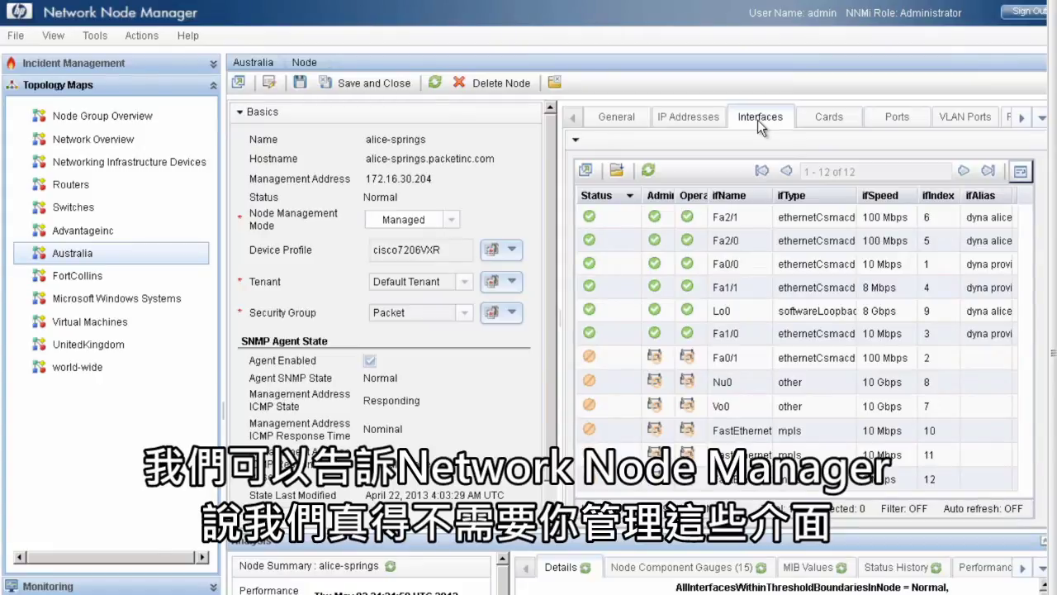
click(830, 124)
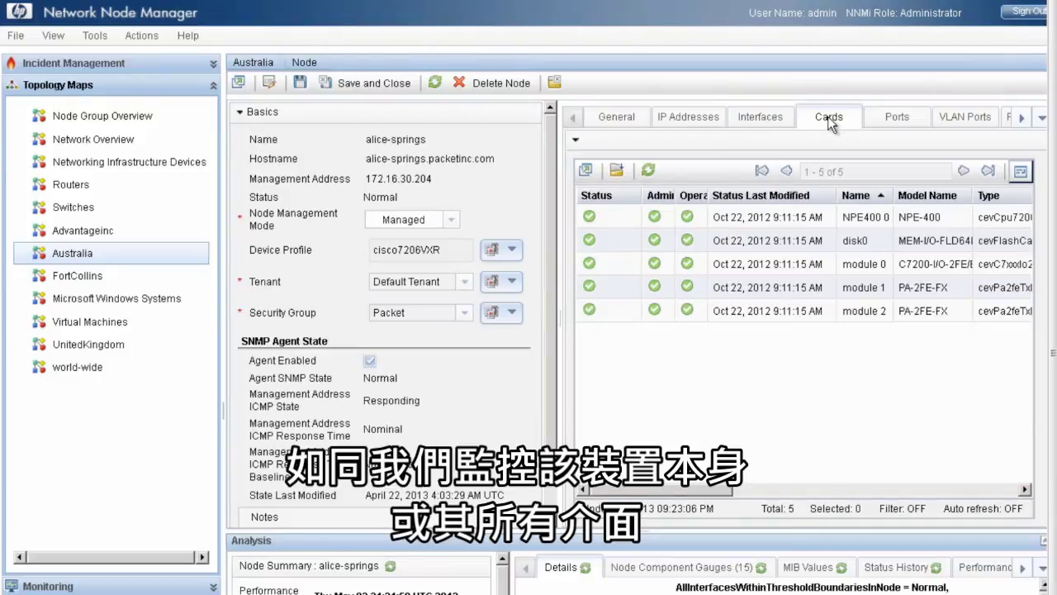
click(1021, 118)
click(1021, 118)
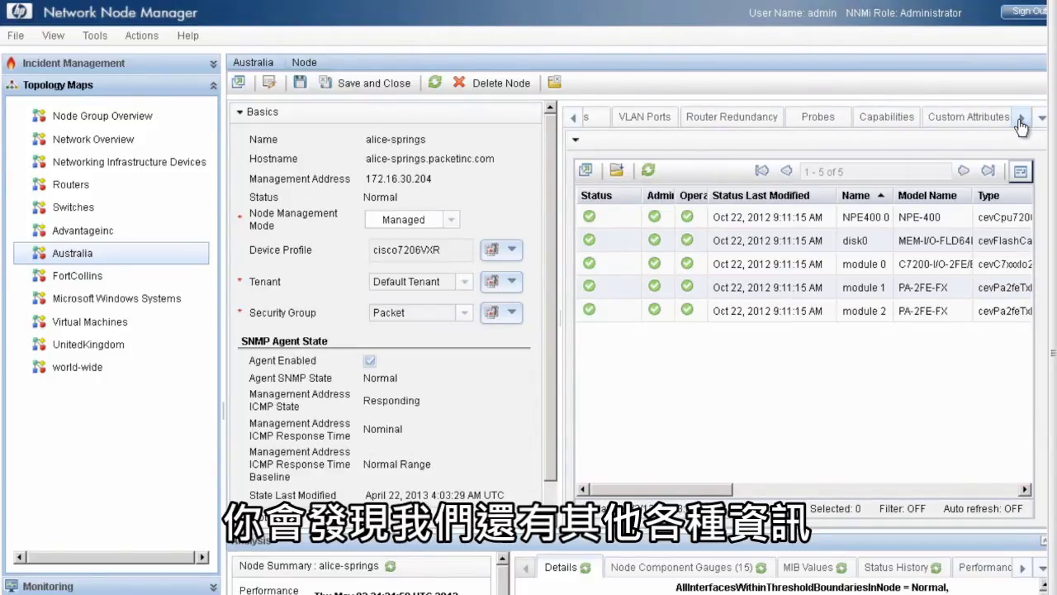
click(720, 122)
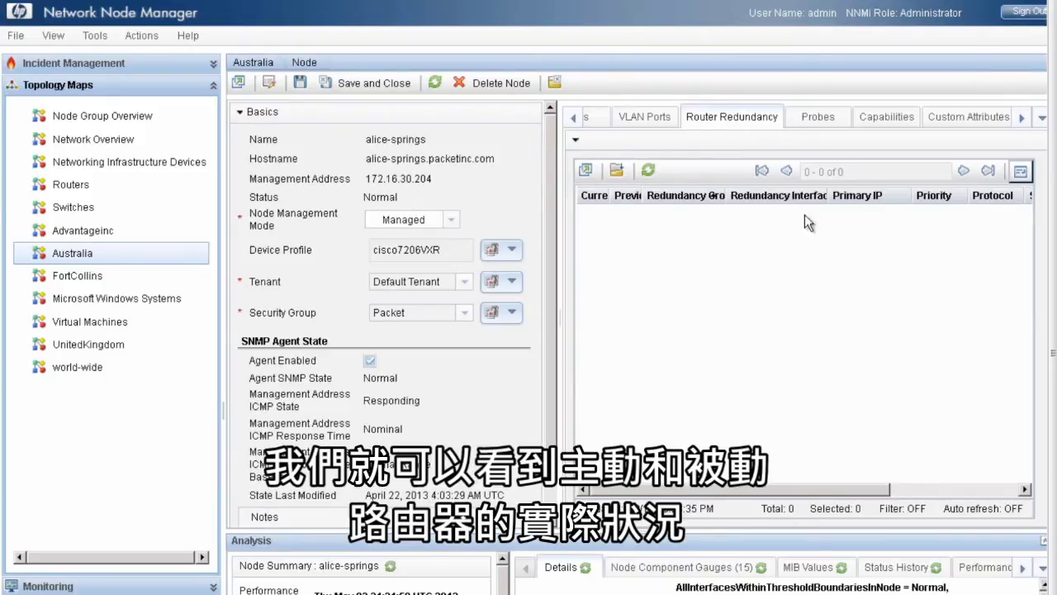
click(1021, 118)
click(1021, 120)
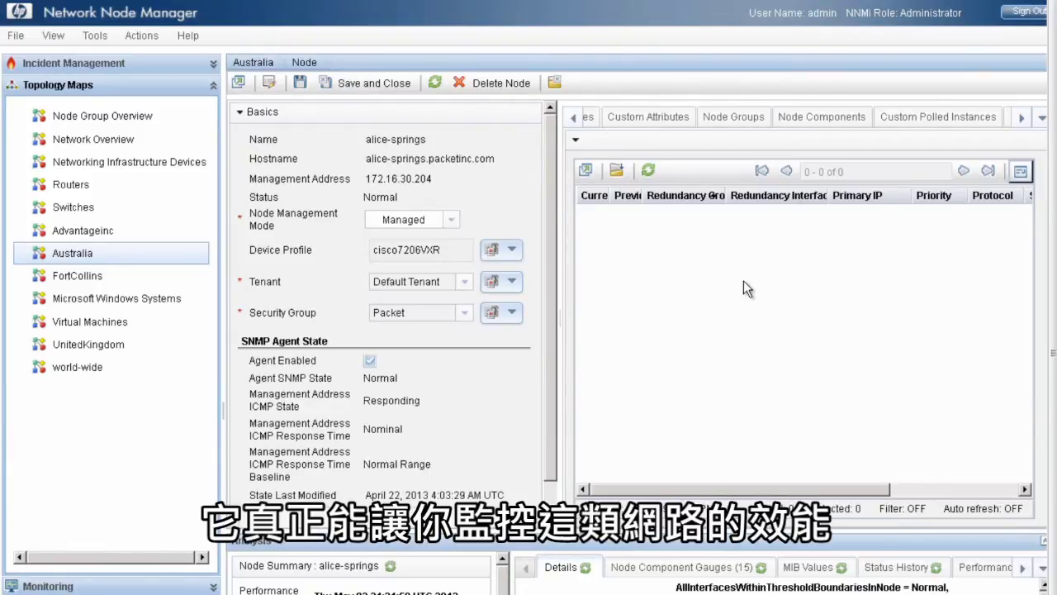
- Return to the Australia map and open HP NNM iSPI Performance graphing for the adelaide node
click(80, 254)
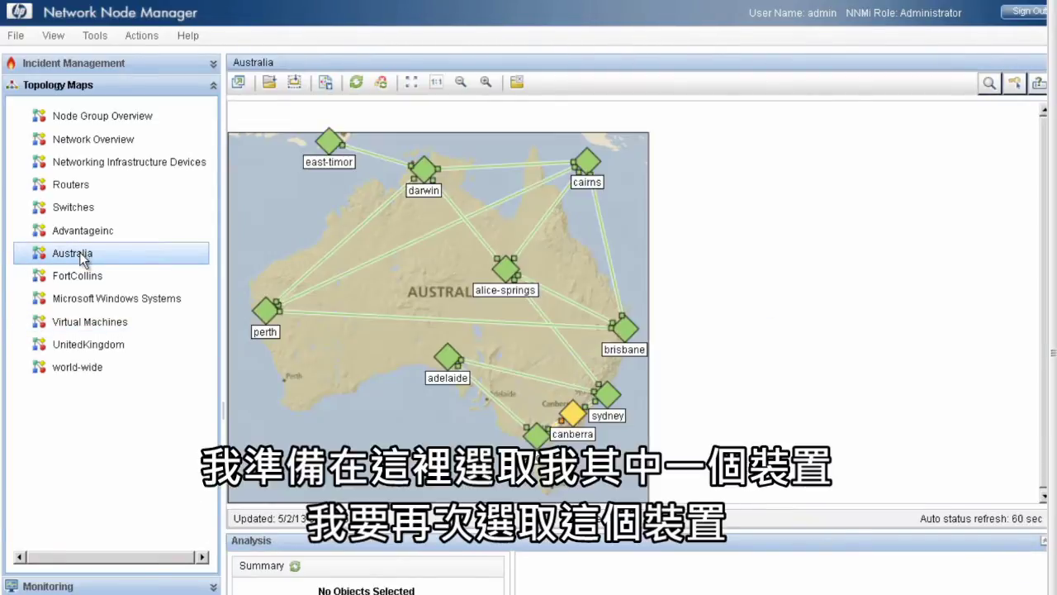
click(448, 362)
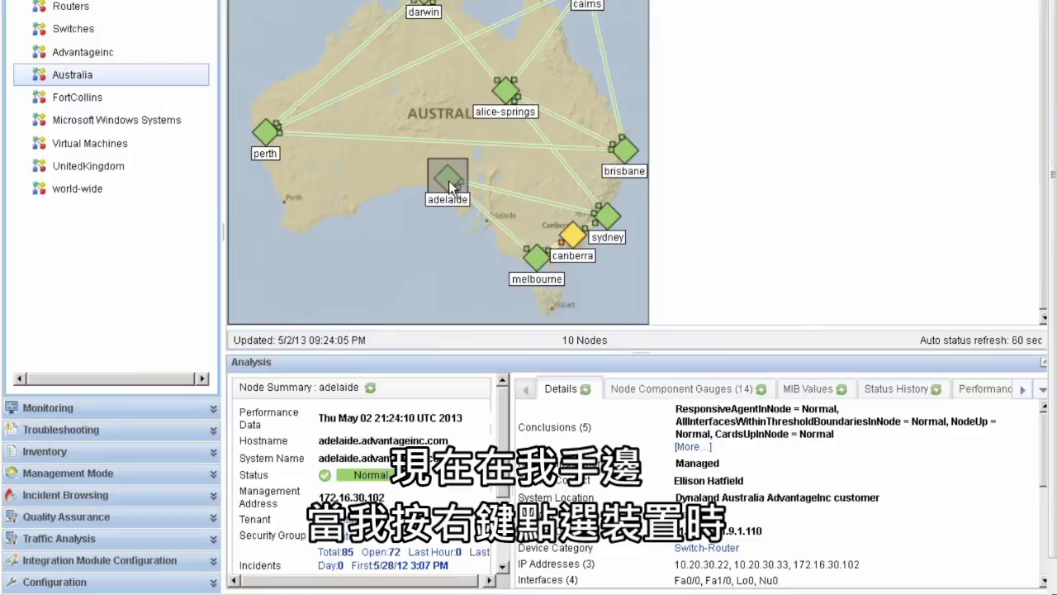
right_click(448, 181)
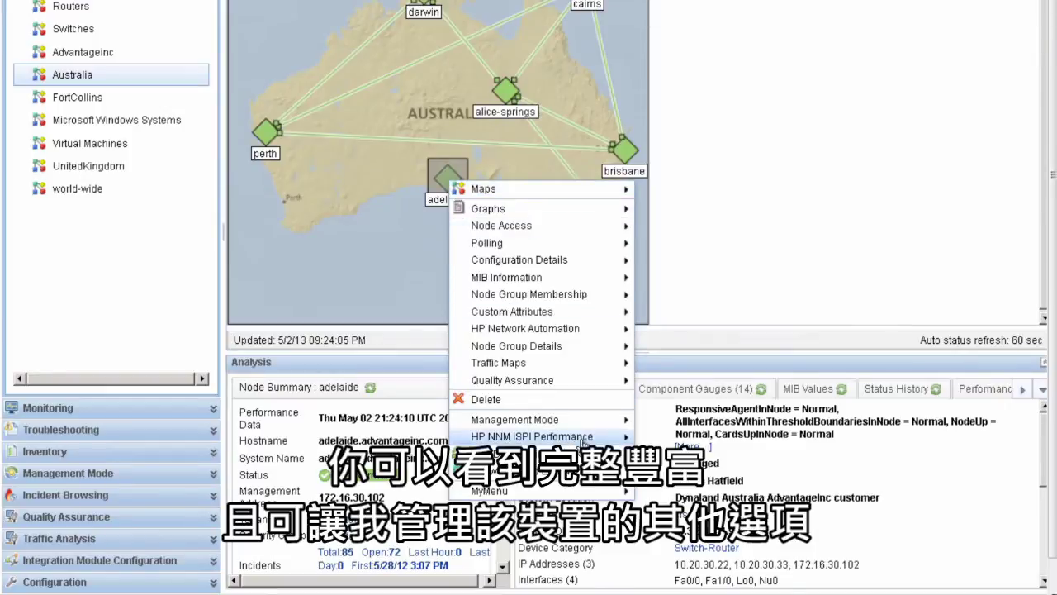
mouse_move(584, 442)
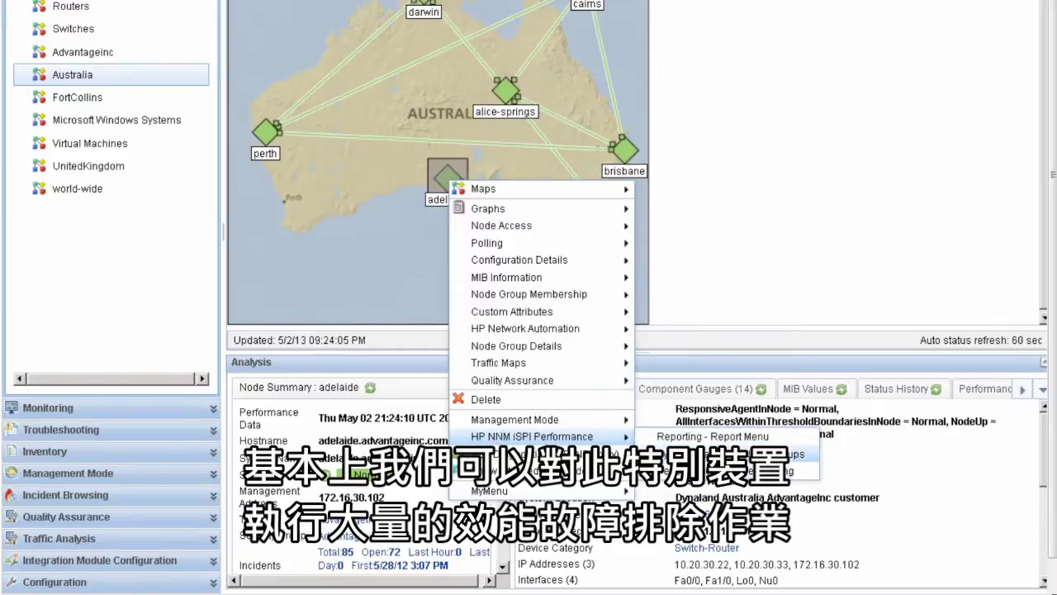
click(719, 512)
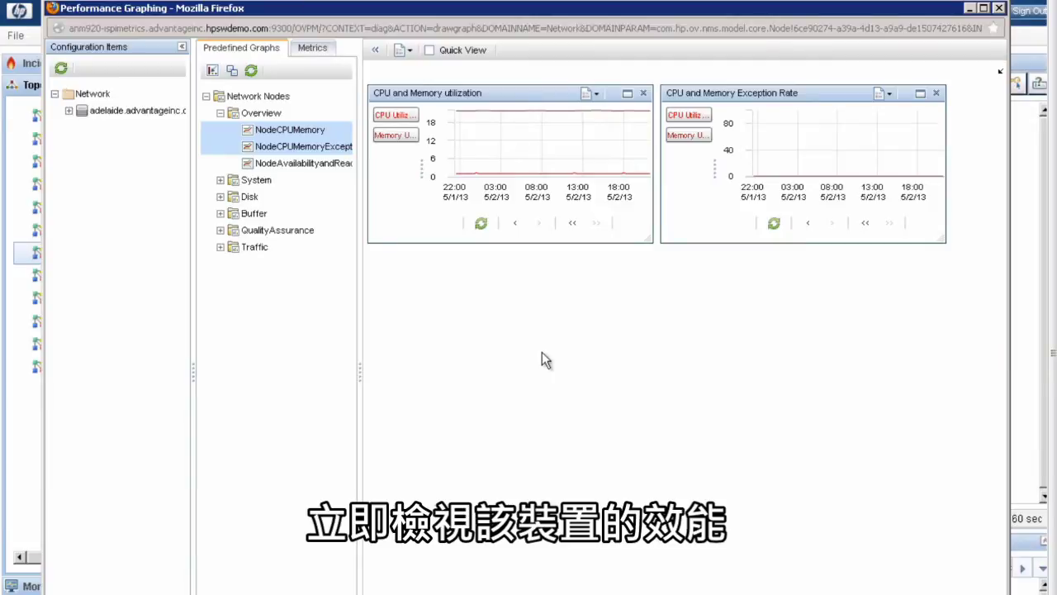
- Examine the NodeCPUMemory and NodeCPUMemoryException graphs, checking the time range and sampling interval of each
click(300, 124)
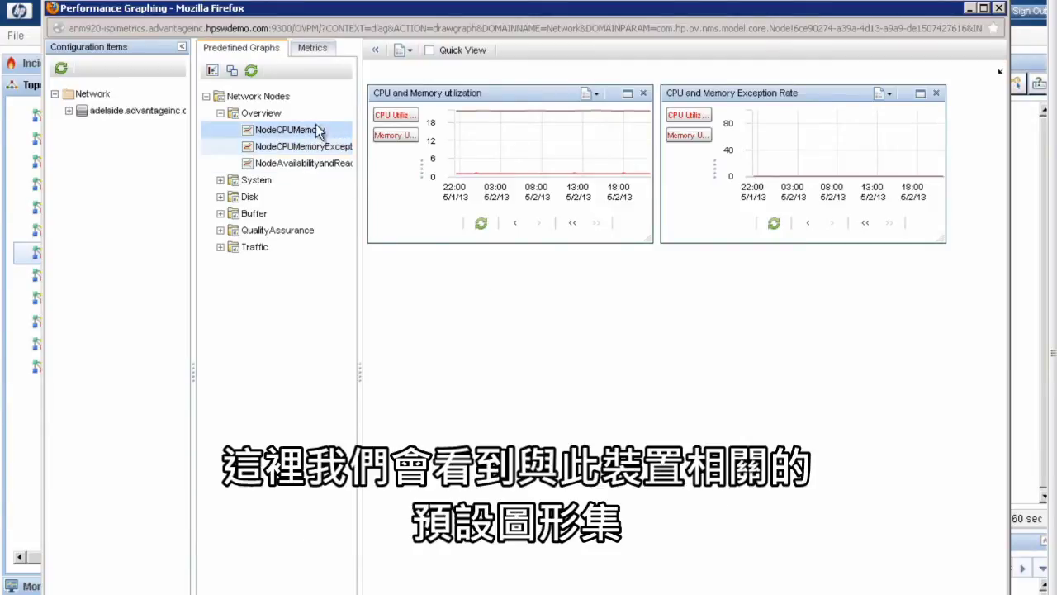
click(307, 149)
ctrl+click(289, 130)
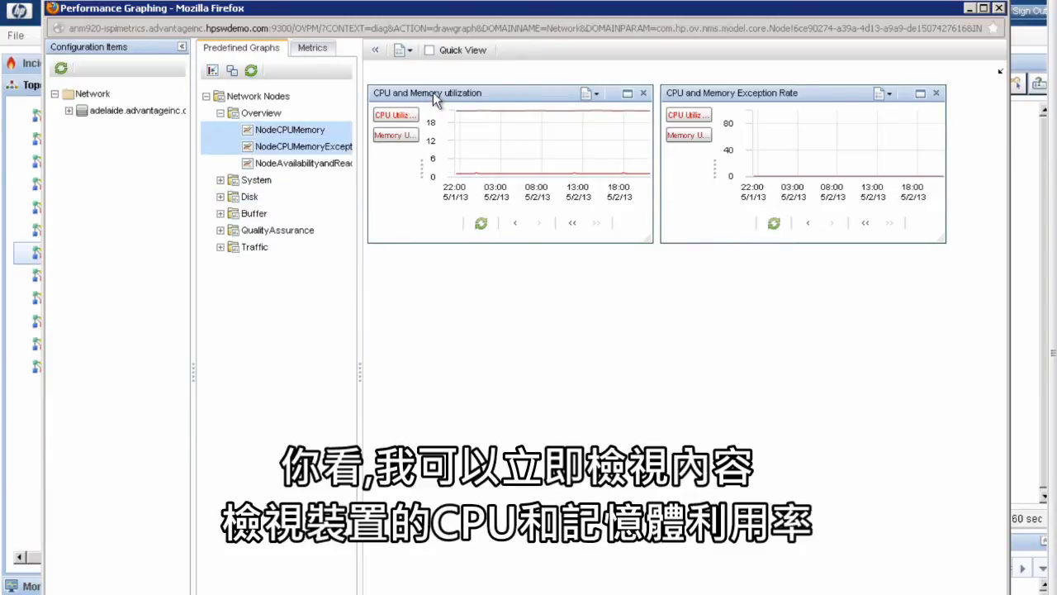
mouse_move(413, 99)
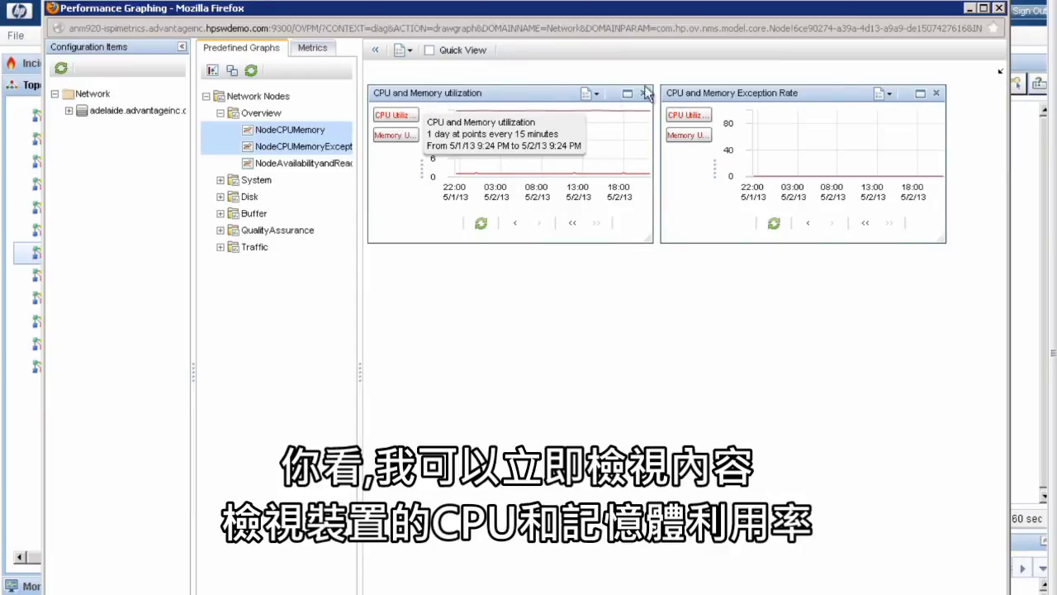
mouse_move(751, 95)
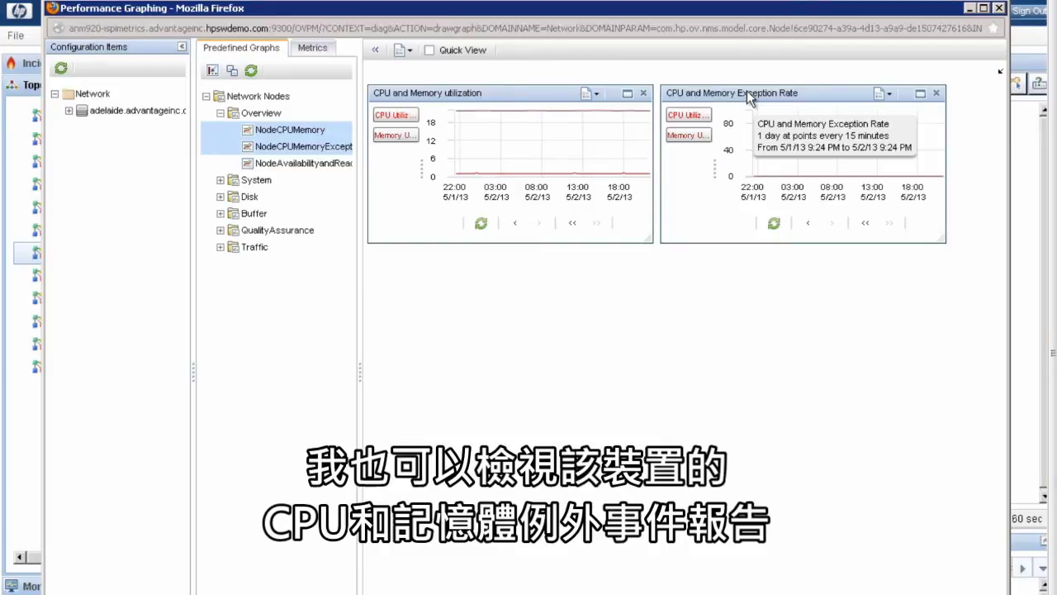
- Add graphs of the Utilization (avg), Utilization (max) and Utilization (min) metrics for the adelaide node's Fa0/0 interface
click(69, 111)
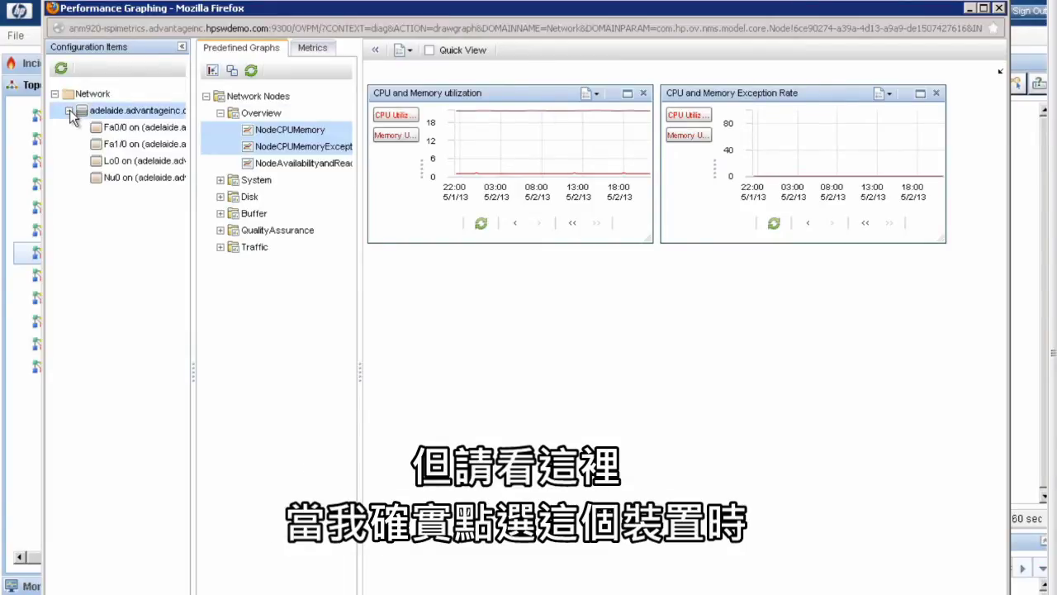
click(128, 132)
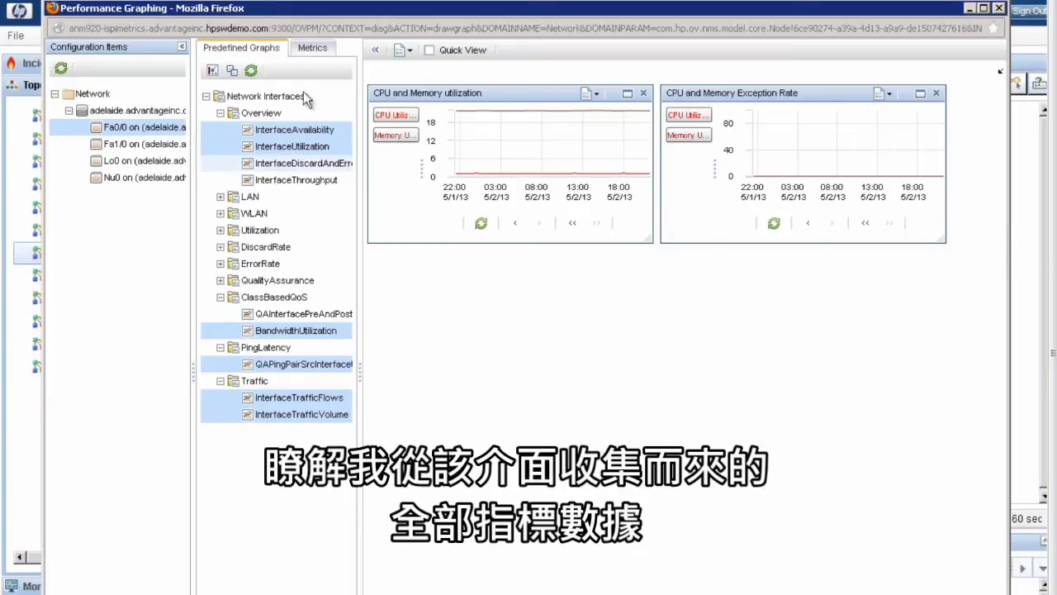
click(313, 50)
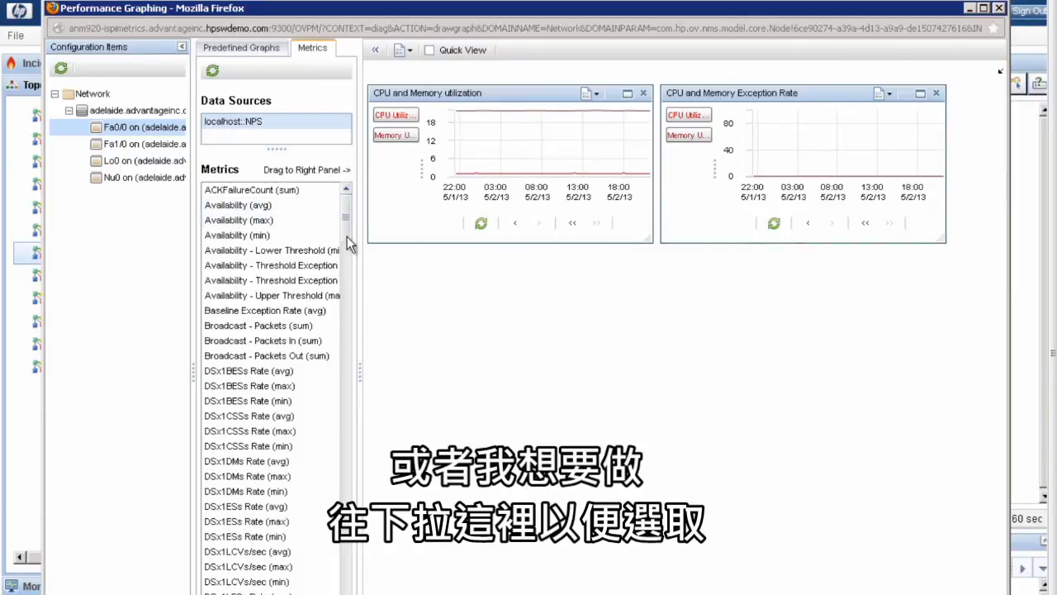
drag(347, 240, 360, 562)
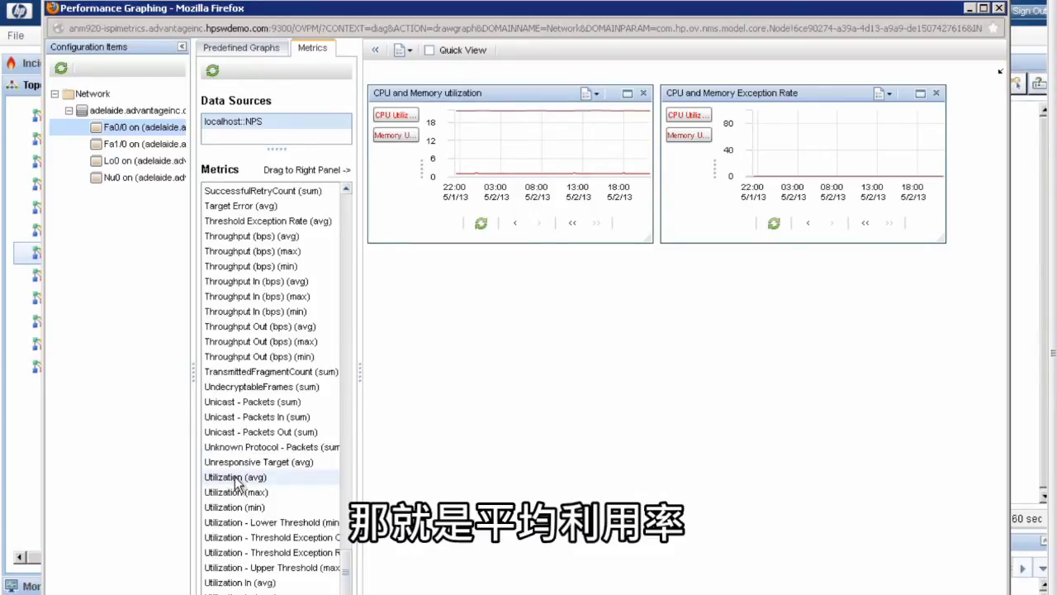
drag(242, 477, 539, 397)
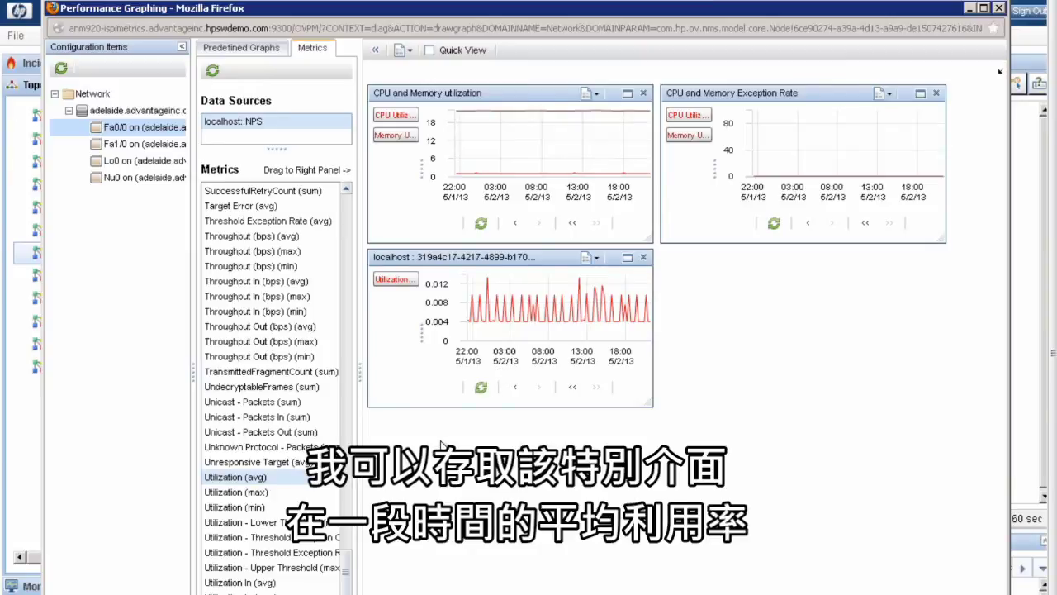
drag(244, 495, 582, 481)
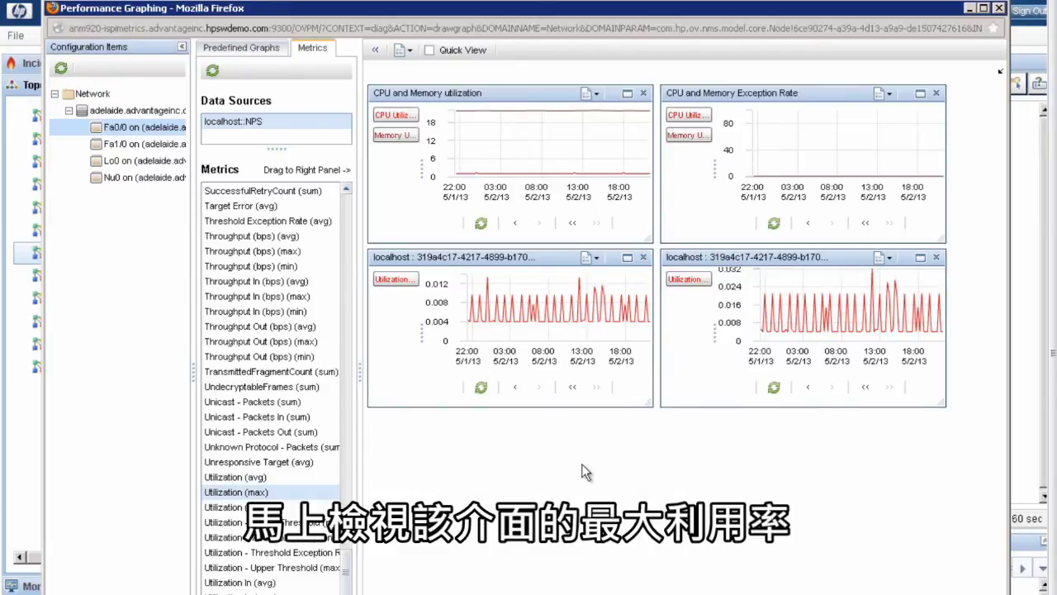
drag(240, 507, 568, 499)
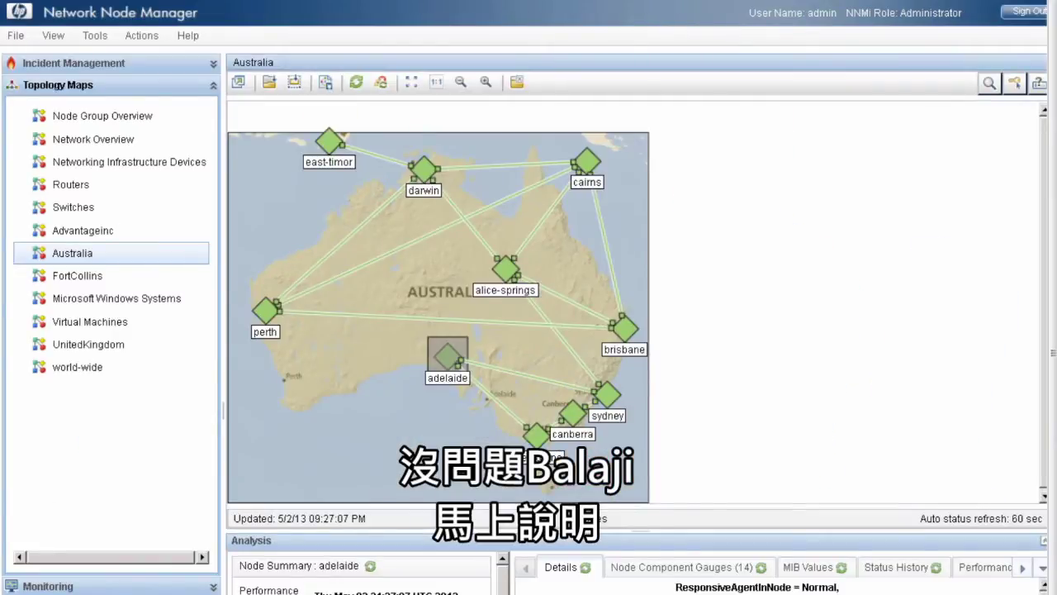
- Open the list of open key incidents under Incident Management
click(96, 67)
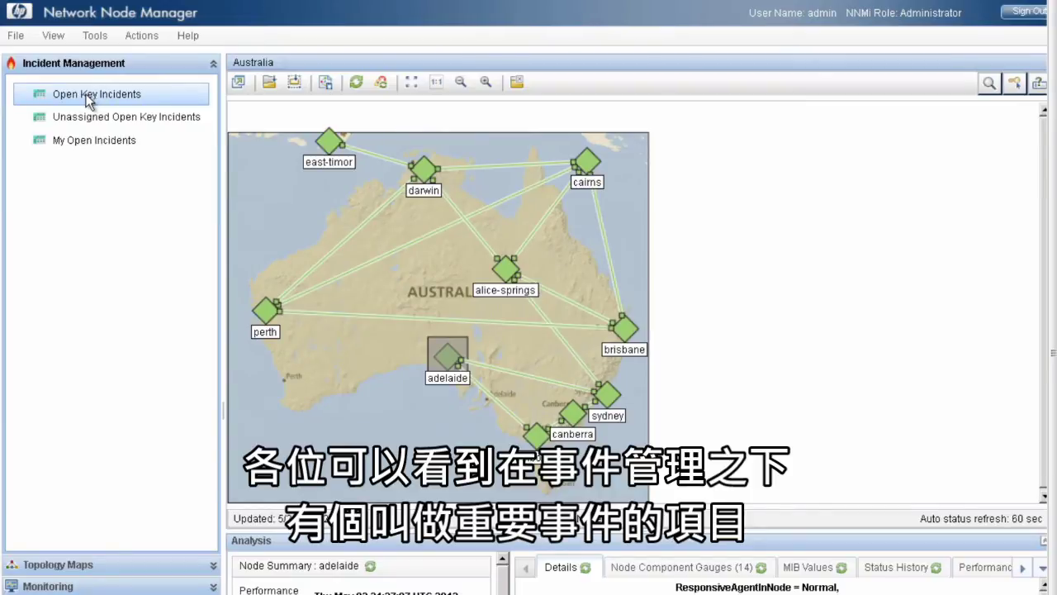
click(89, 98)
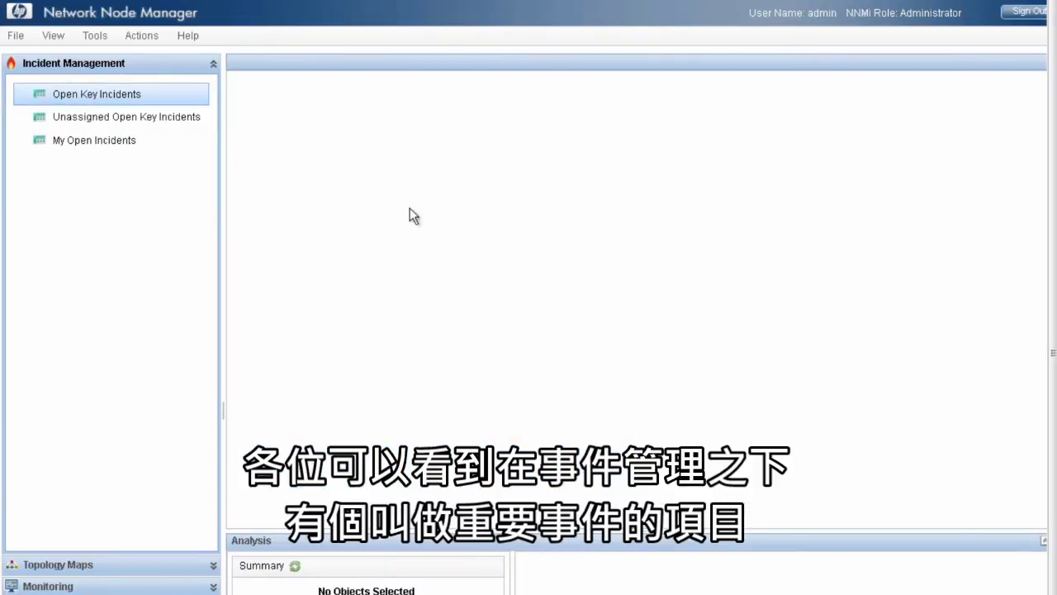